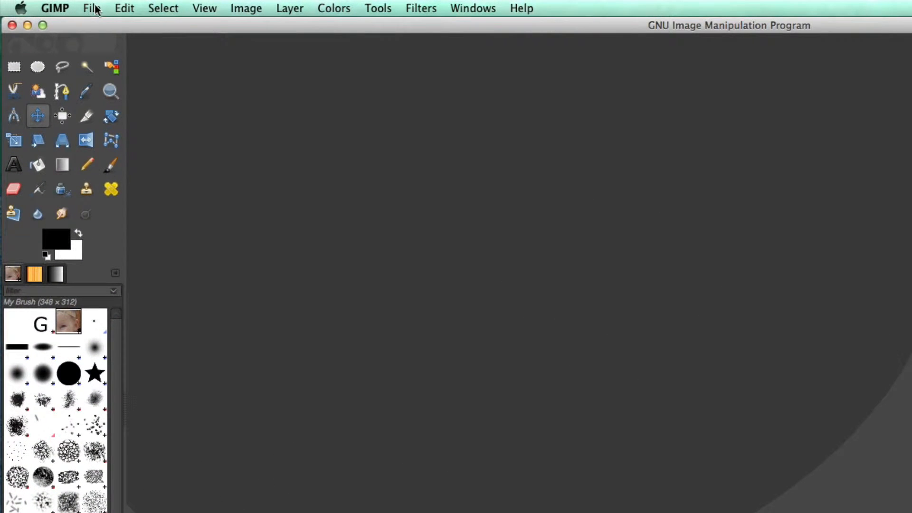
Create a new portrait image from the A4 (300ppi) template
click(95, 10)
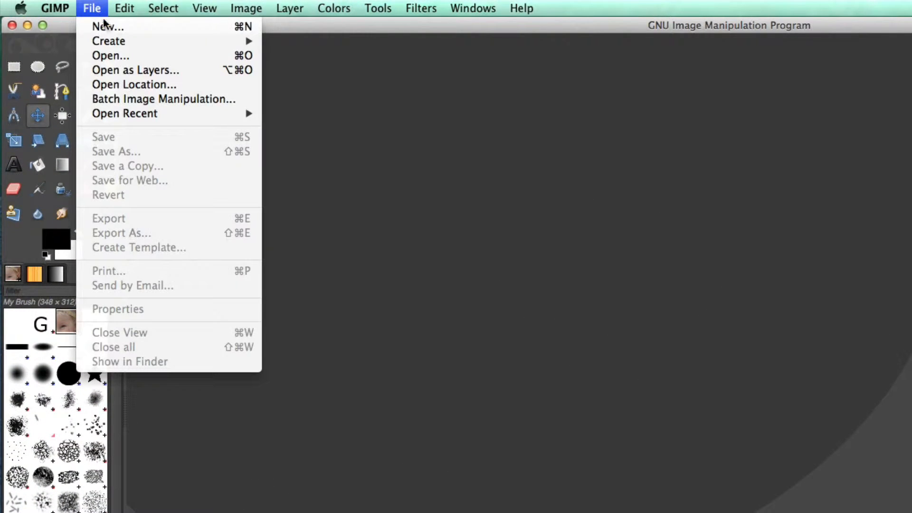
click(109, 26)
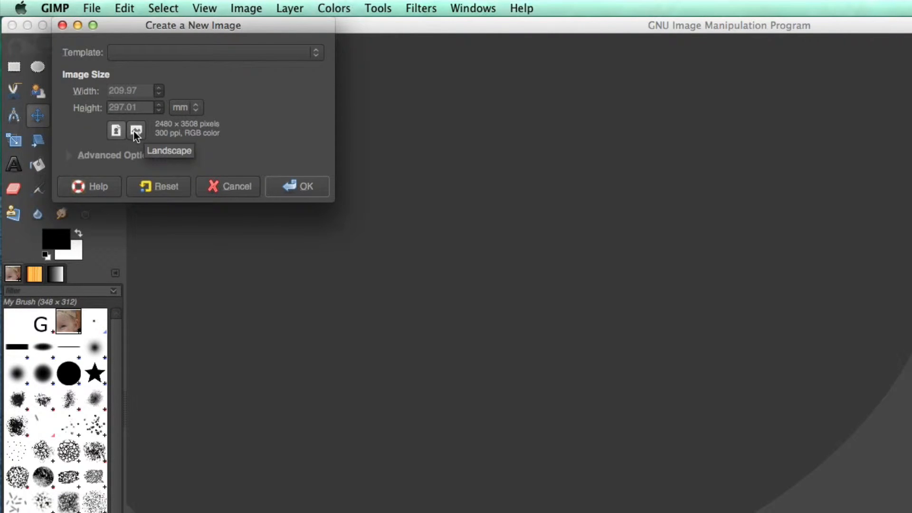
click(135, 133)
click(118, 130)
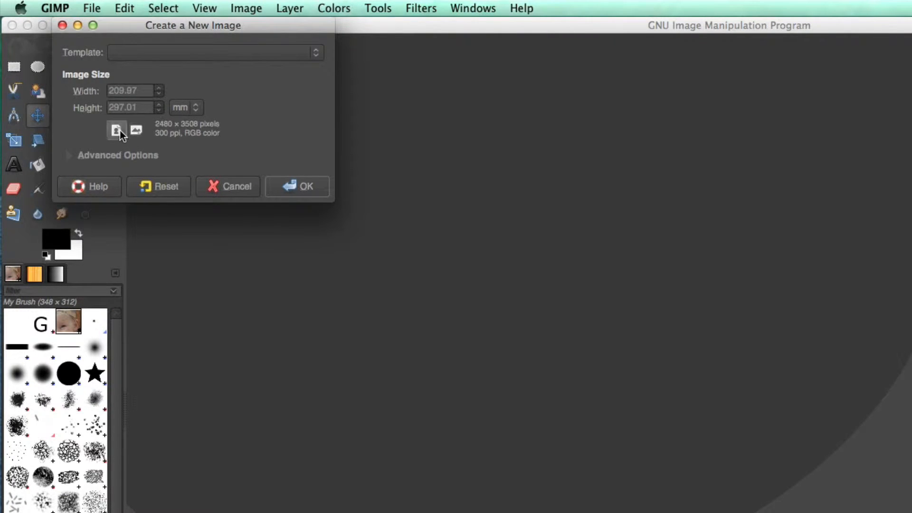
click(315, 54)
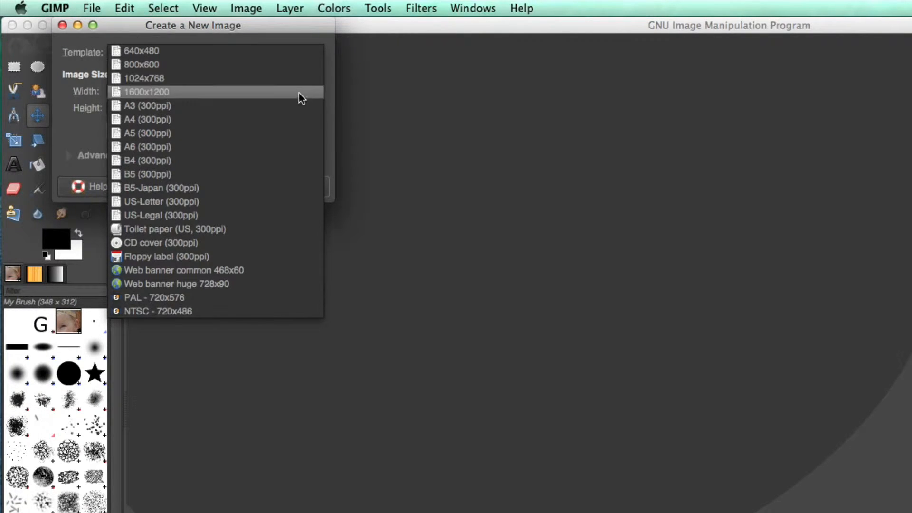
click(204, 119)
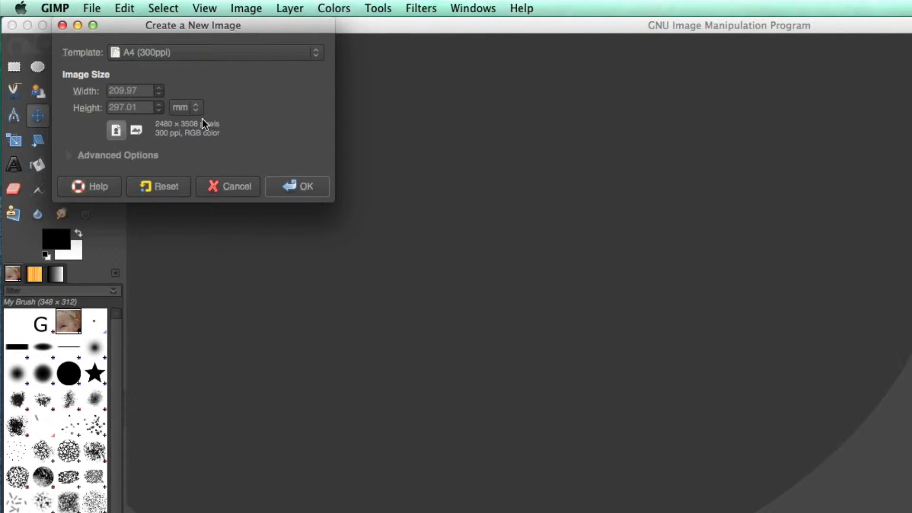
click(299, 186)
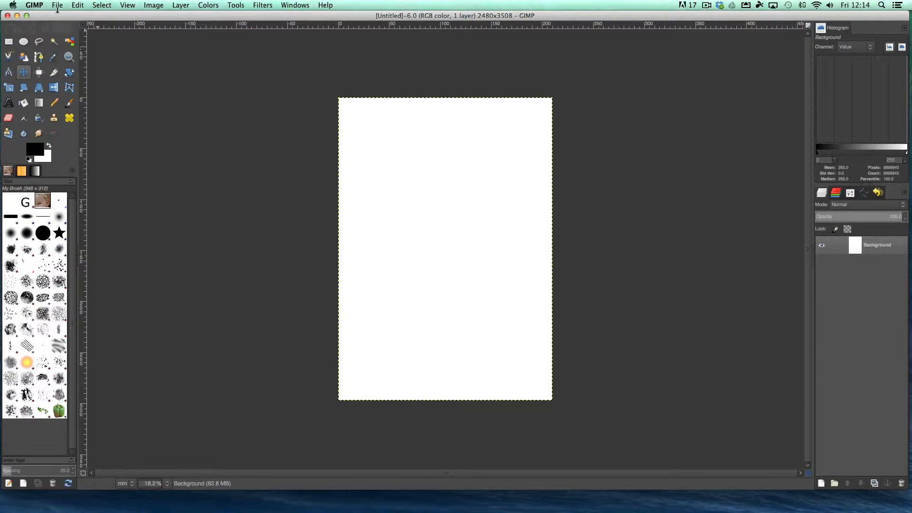
Open the photo IMG_5612.jpg from the recently opened files
click(57, 5)
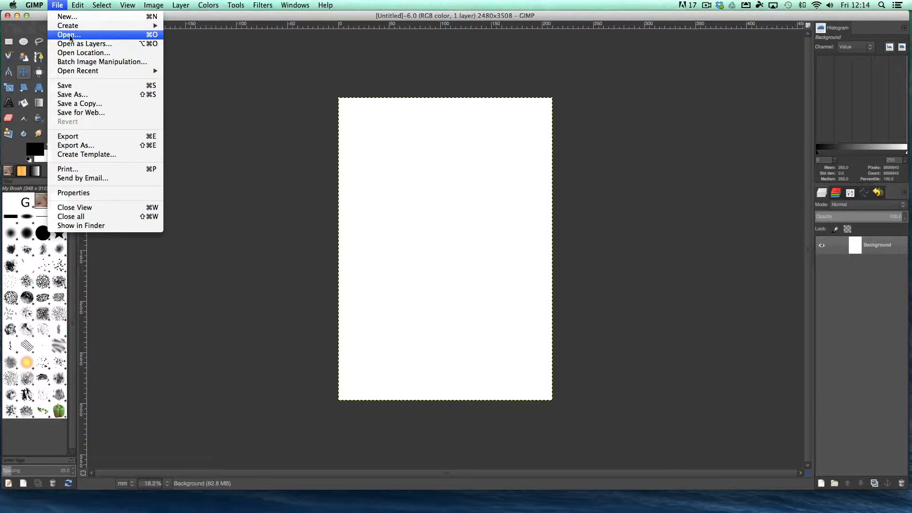
mouse_move(85, 74)
click(196, 71)
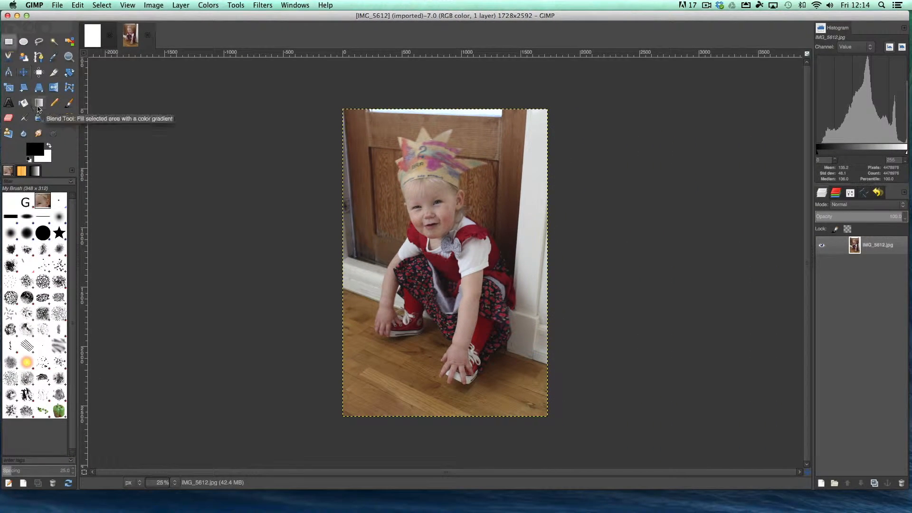
View the tool options of the Paintbrush and Text tools, and return to the layer list
click(69, 105)
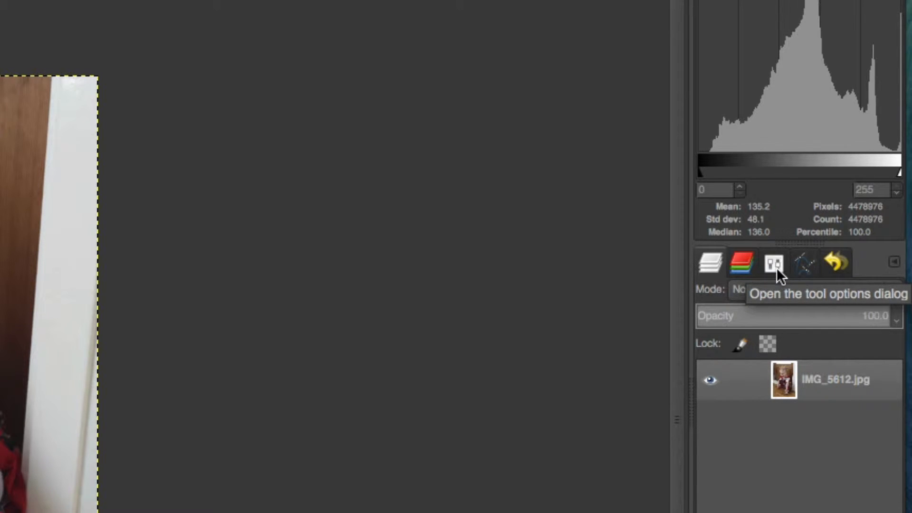
click(774, 264)
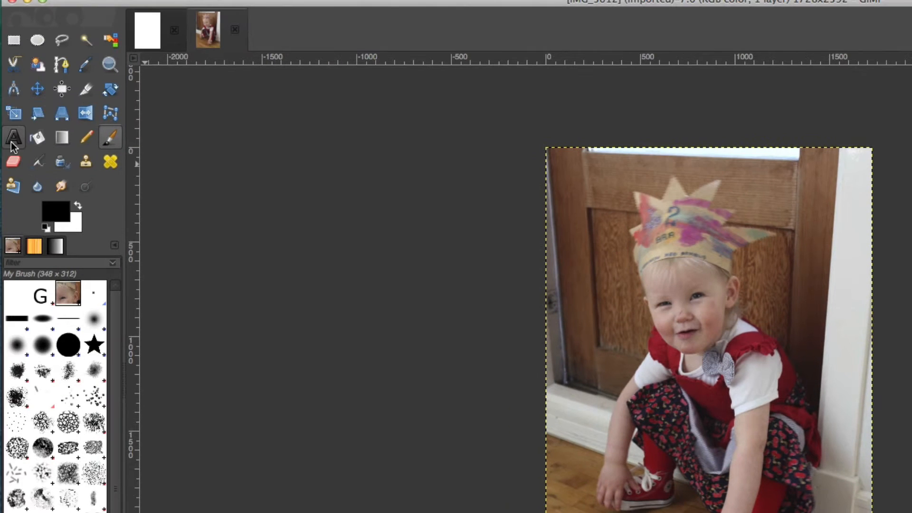
click(13, 142)
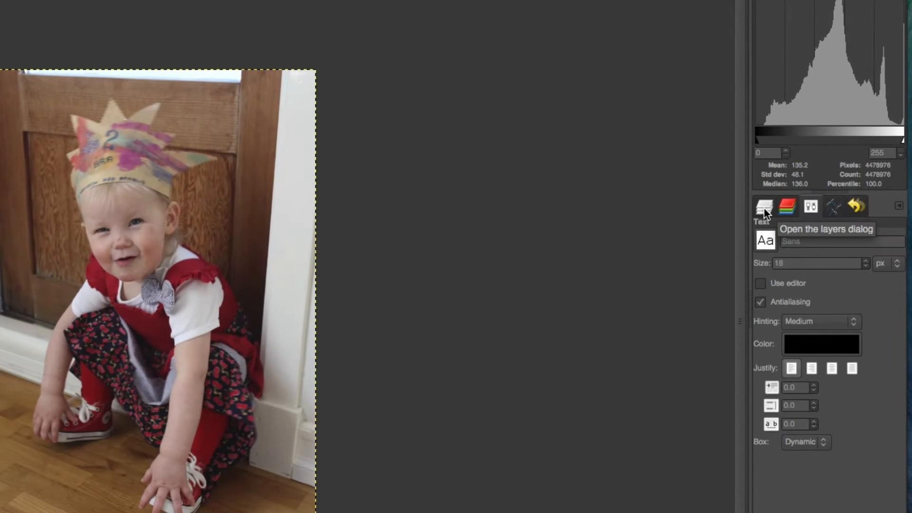
click(765, 209)
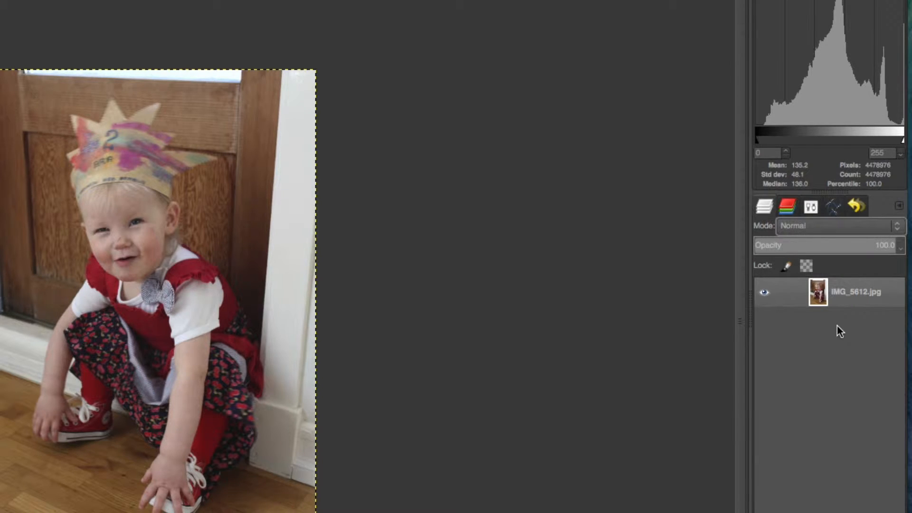
Add a 1728 × 2592 px transparent layer named Layer to the photo and reselect the IMG_5612.jpg layer
click(763, 512)
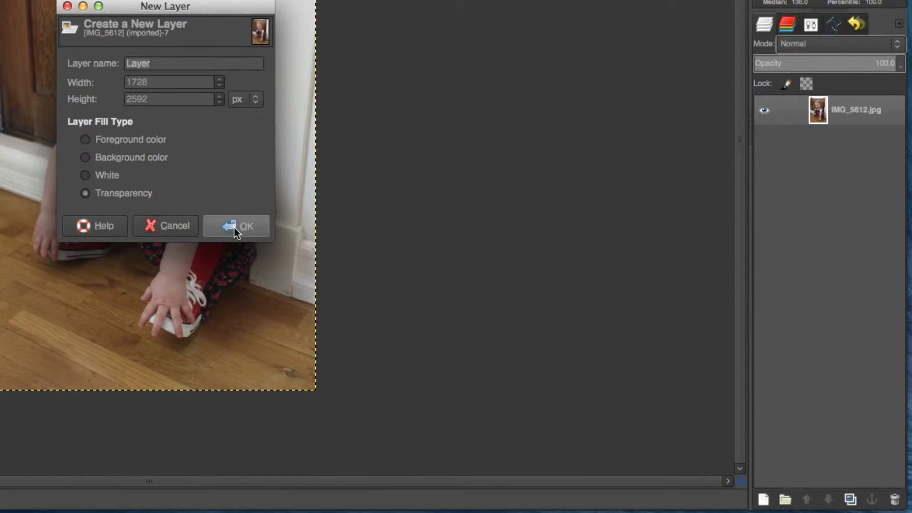
click(234, 227)
click(841, 140)
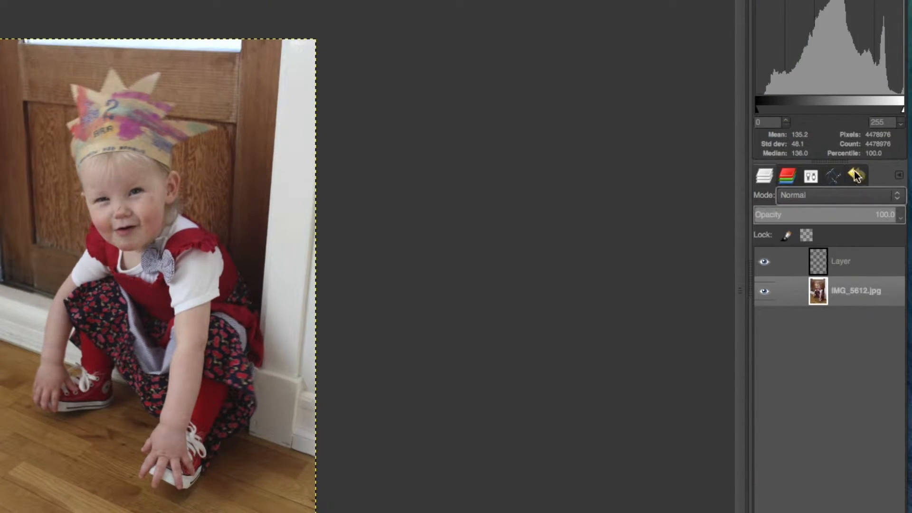
Show the undo history and paint a freehand Paintbrush stroke from the child's face down over the chest
click(855, 177)
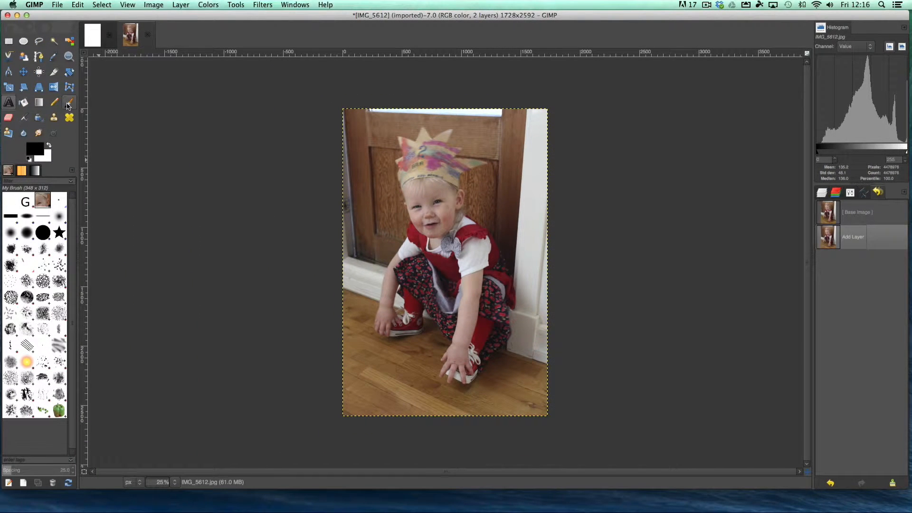
click(68, 104)
drag(459, 194, 452, 285)
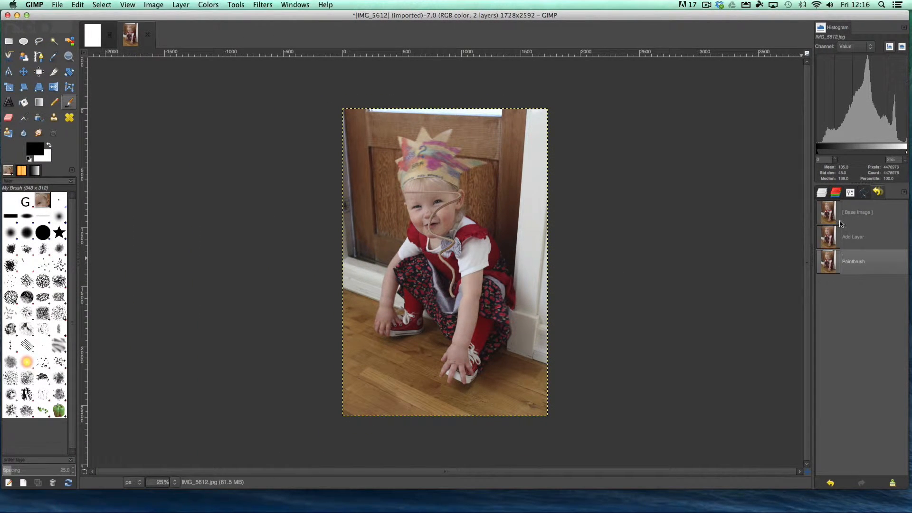
Add the text "dfxsdgdasfbcxzbcxb" beside the child's head and revert the photo to the Add Layer state in the undo history
click(8, 104)
click(384, 178)
text(dfxsdgdasfbcxzbcxb)
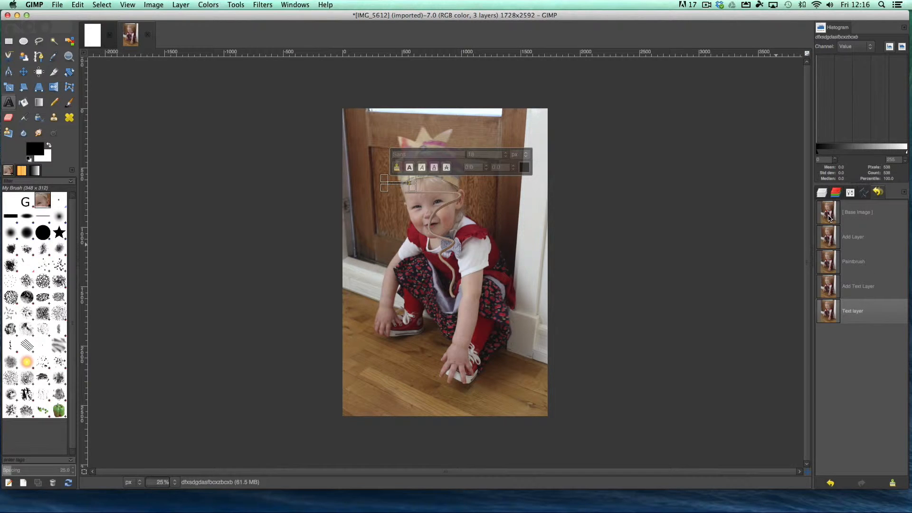
click(830, 244)
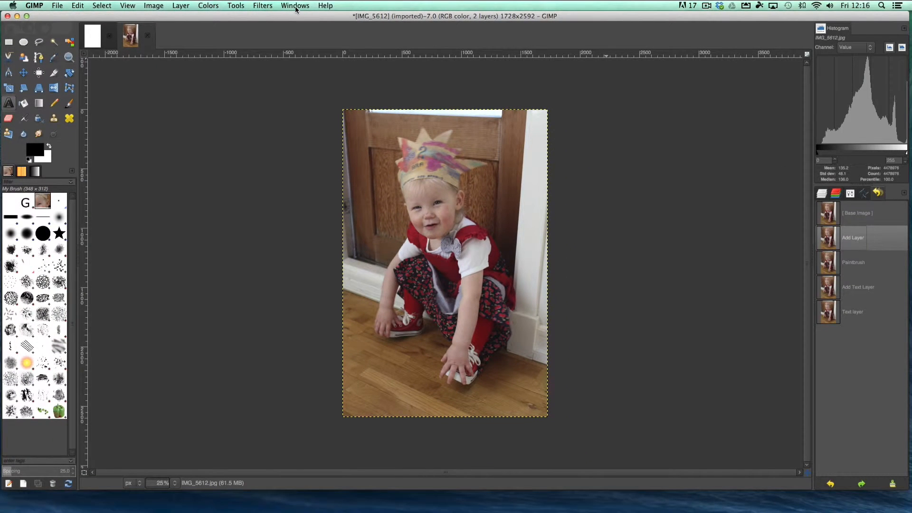
Add the dockable Fonts dialog and bring up the Gradients dialog
click(414, 7)
mouse_move(438, 35)
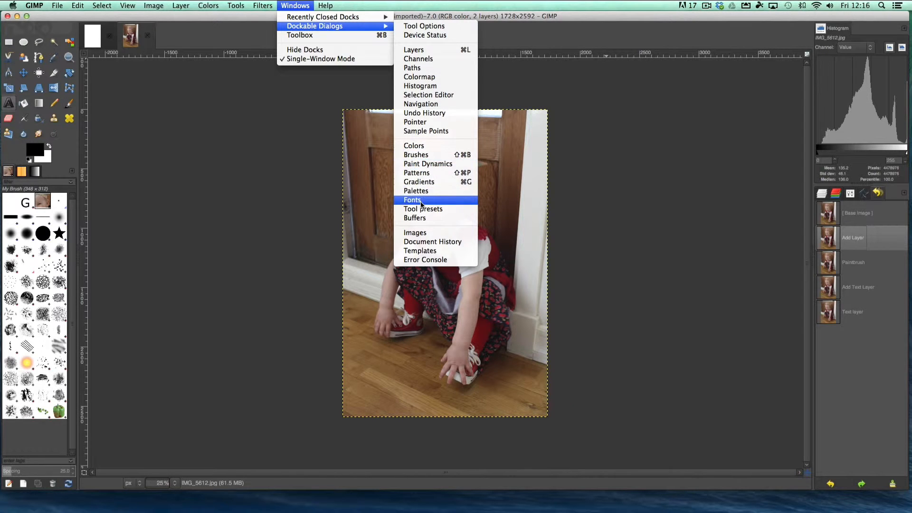
click(422, 204)
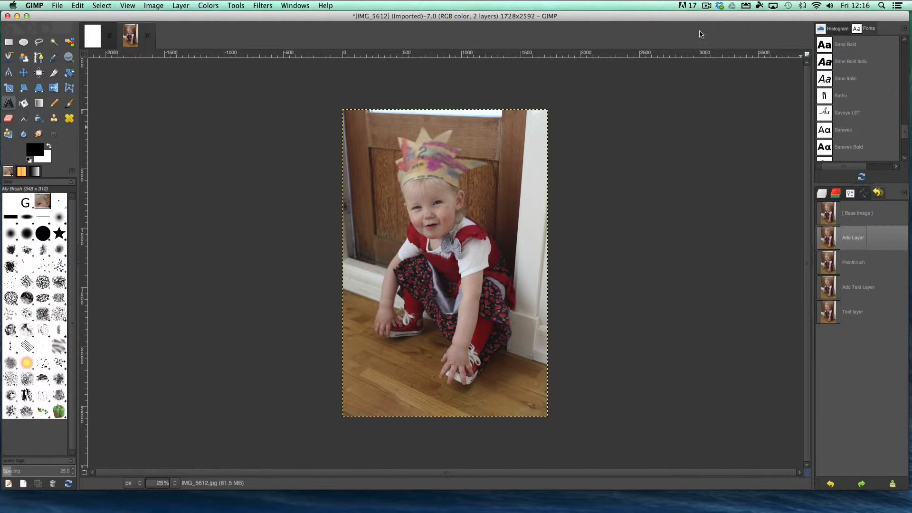
click(293, 7)
mouse_move(309, 27)
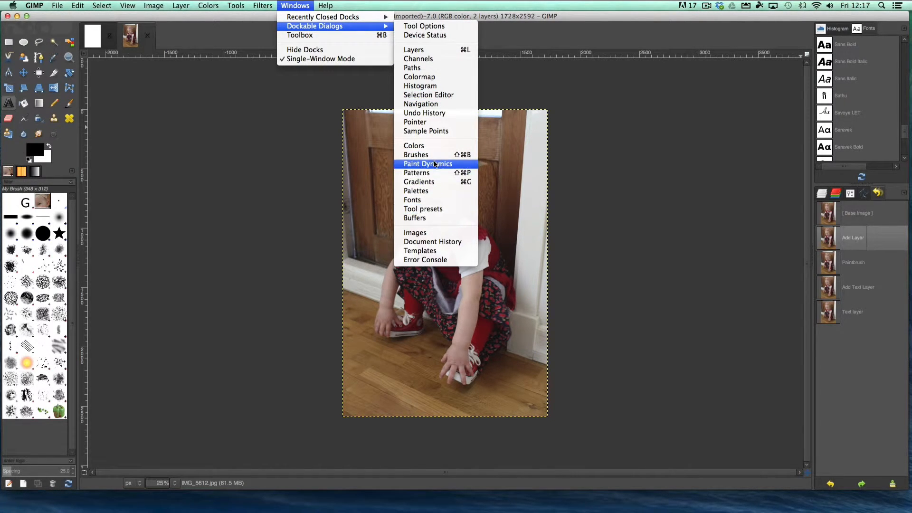
click(433, 173)
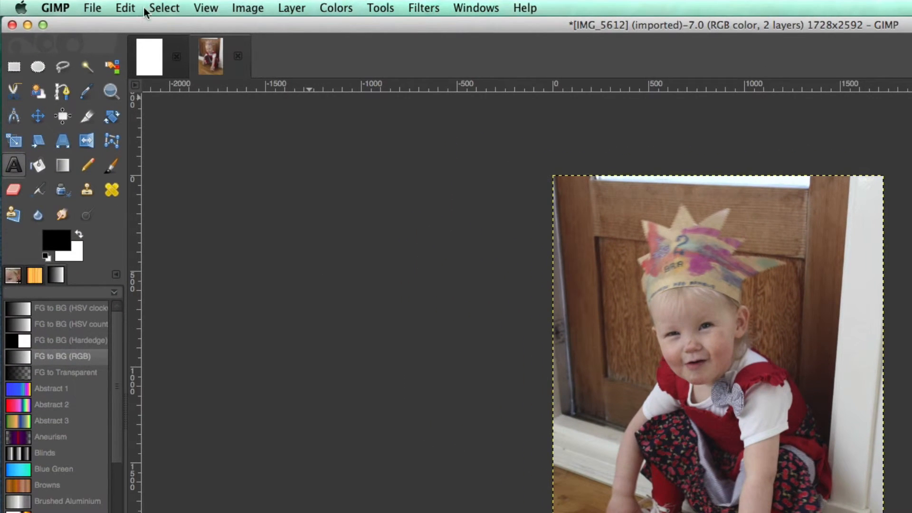
Look through the available filters and the color, layer, image and selection commands
click(414, 9)
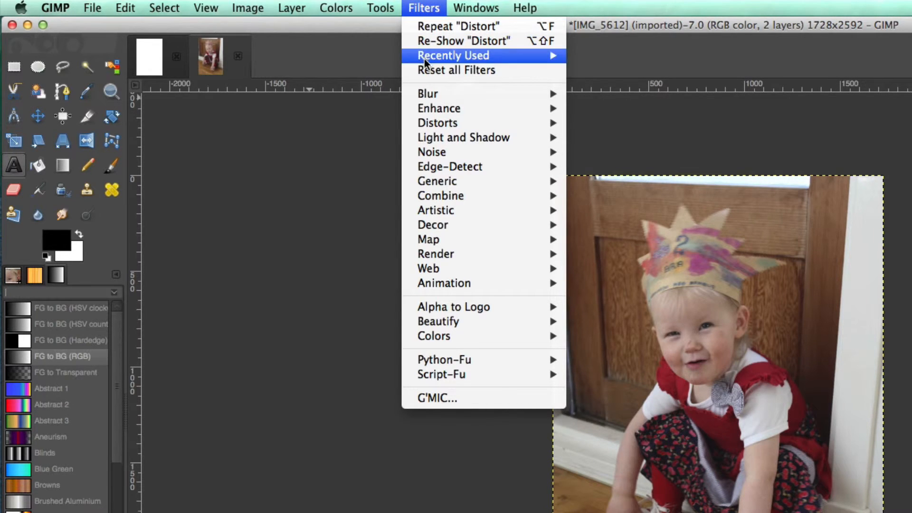
mouse_move(444, 109)
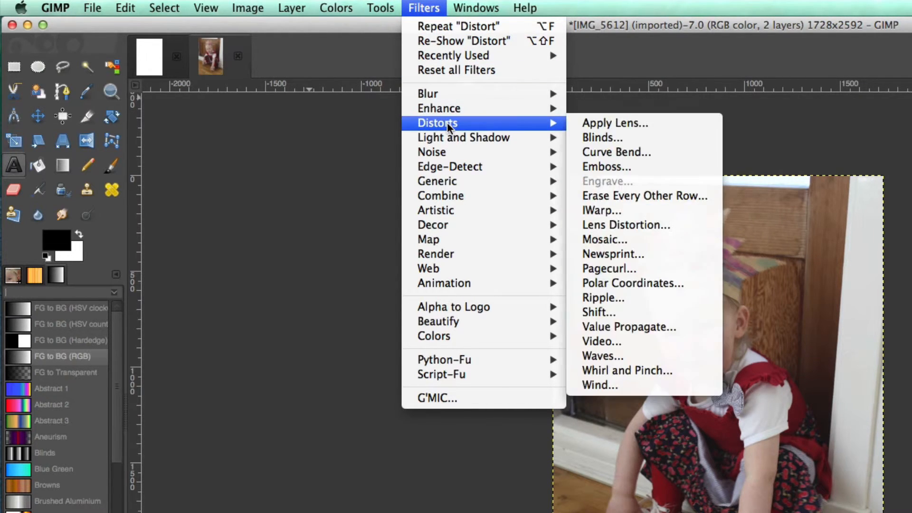
mouse_move(449, 139)
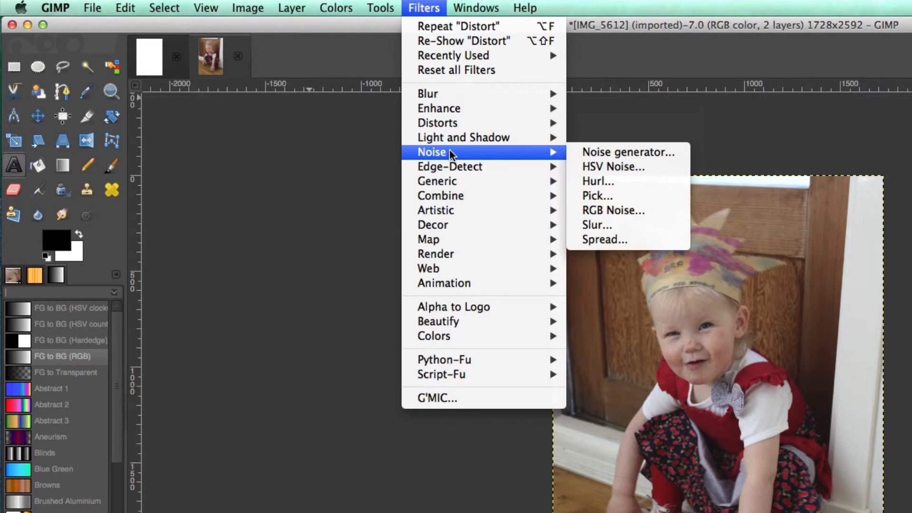
mouse_move(451, 198)
mouse_move(348, 12)
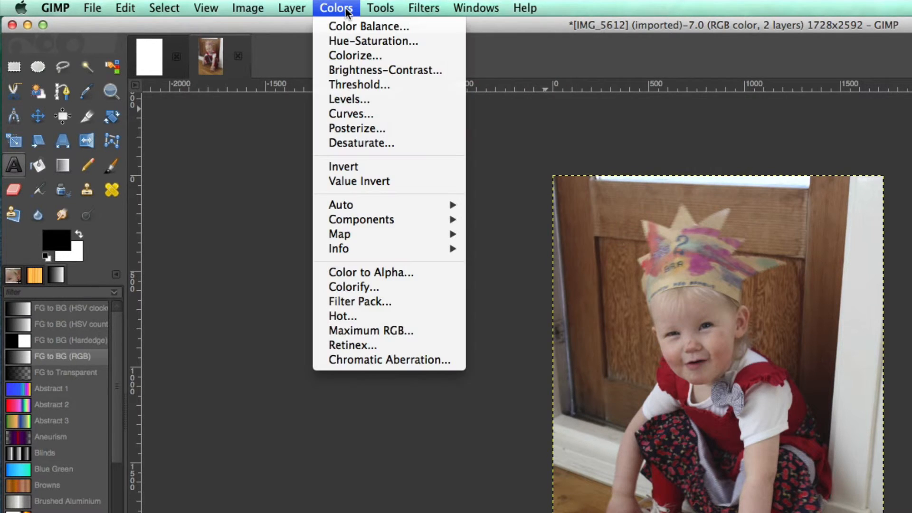
mouse_move(291, 7)
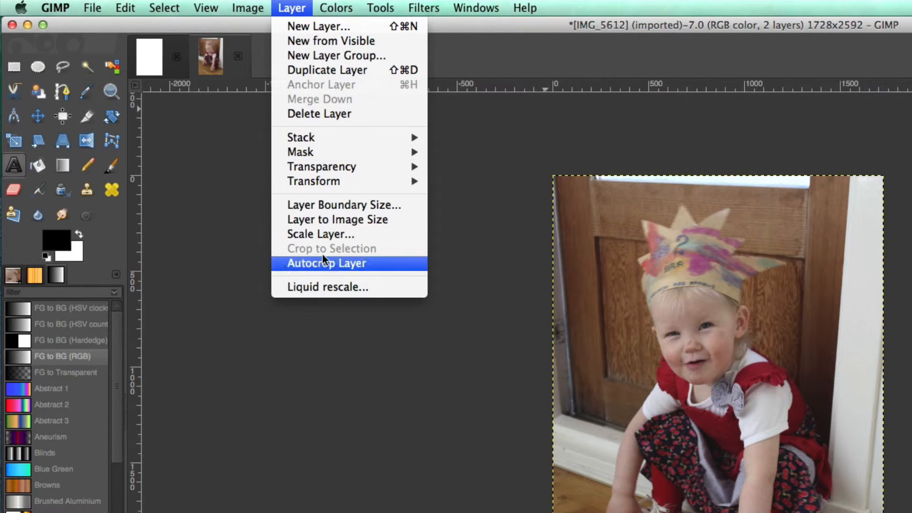
mouse_move(248, 8)
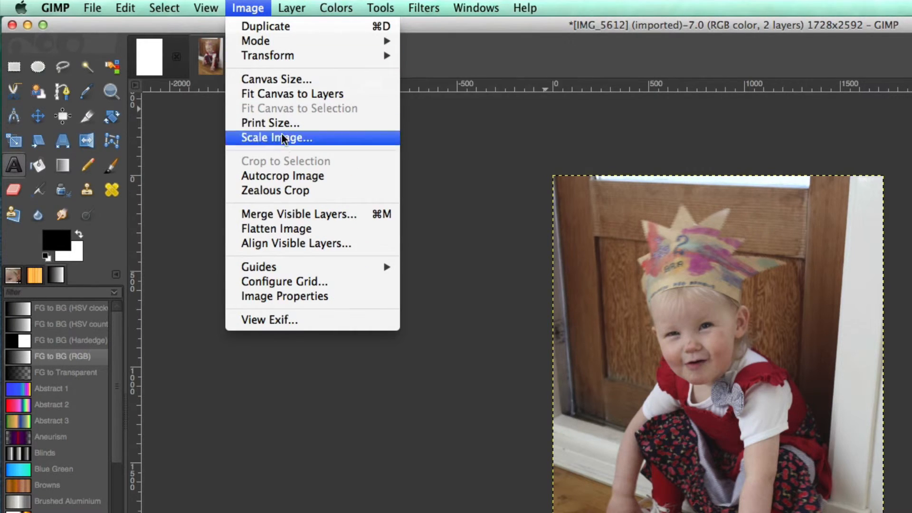
mouse_move(295, 58)
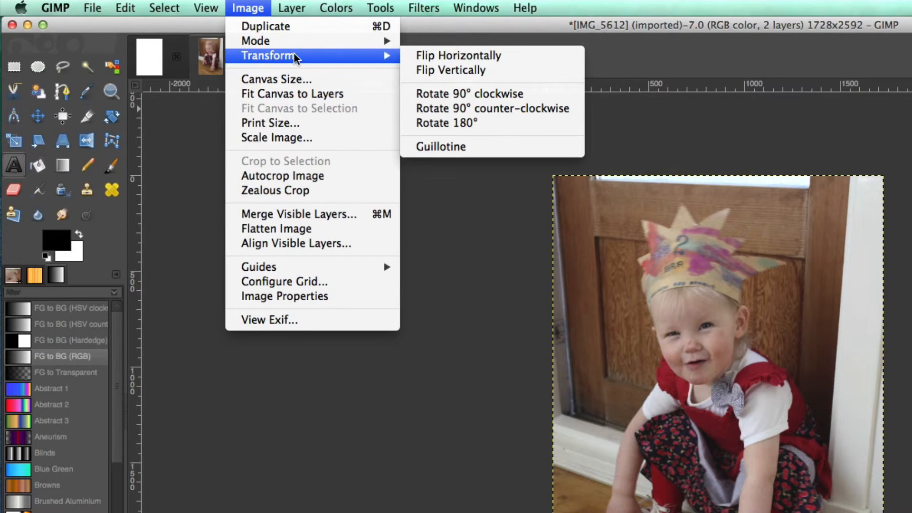
mouse_move(164, 8)
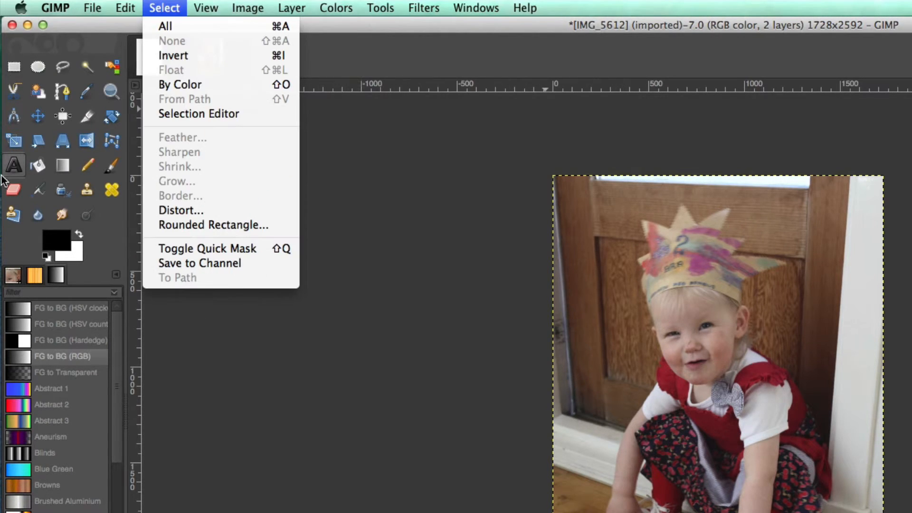
click(281, 423)
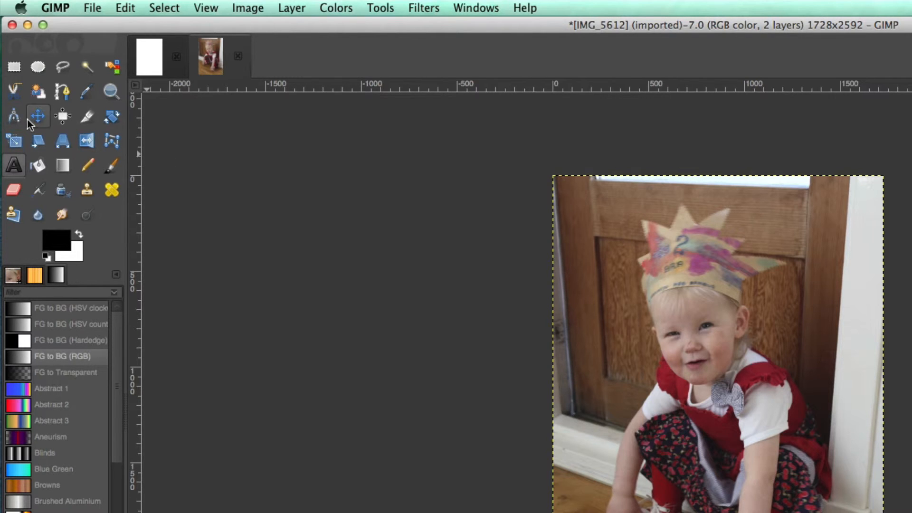
Resize the photo layer with the Scale tool, keeping the aspect ratio locked, to about 1299 × 1948 px
click(14, 141)
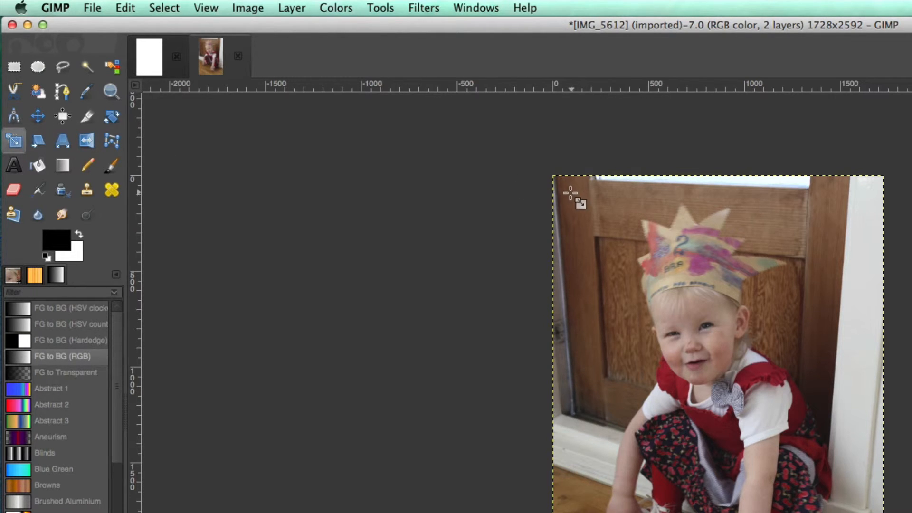
click(569, 194)
drag(569, 194, 646, 326)
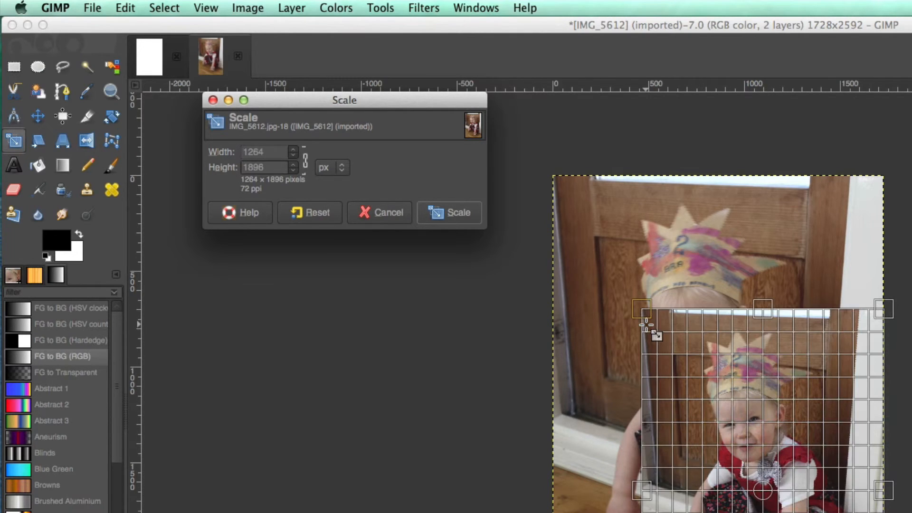
click(306, 161)
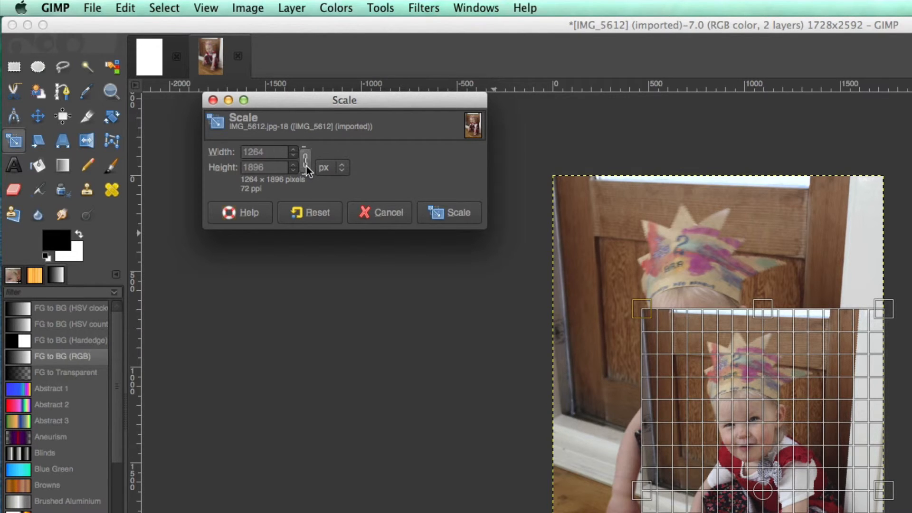
click(305, 166)
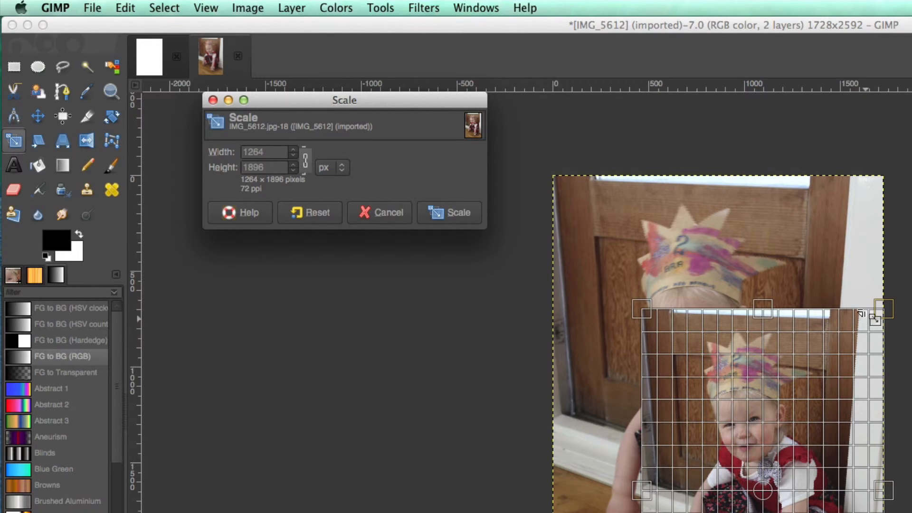
drag(647, 312, 626, 302)
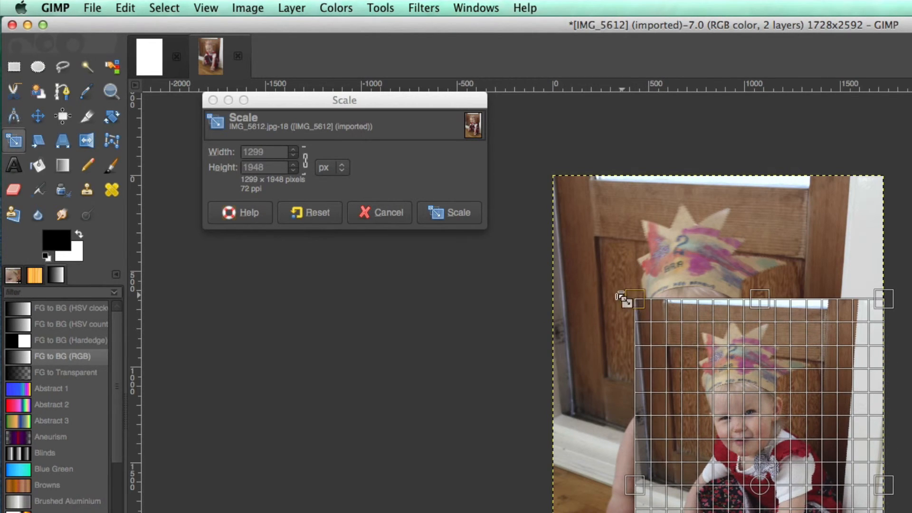
Unlock the aspect ratio, resize the photo layer freely to about 1323 × 1760 px and apply the scaling
click(305, 163)
click(641, 303)
drag(641, 303, 727, 287)
drag(637, 274, 625, 325)
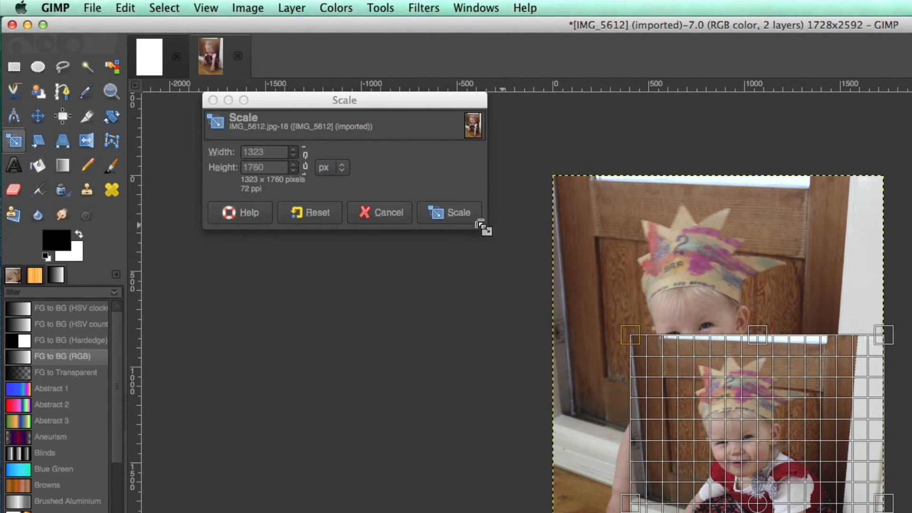
click(456, 214)
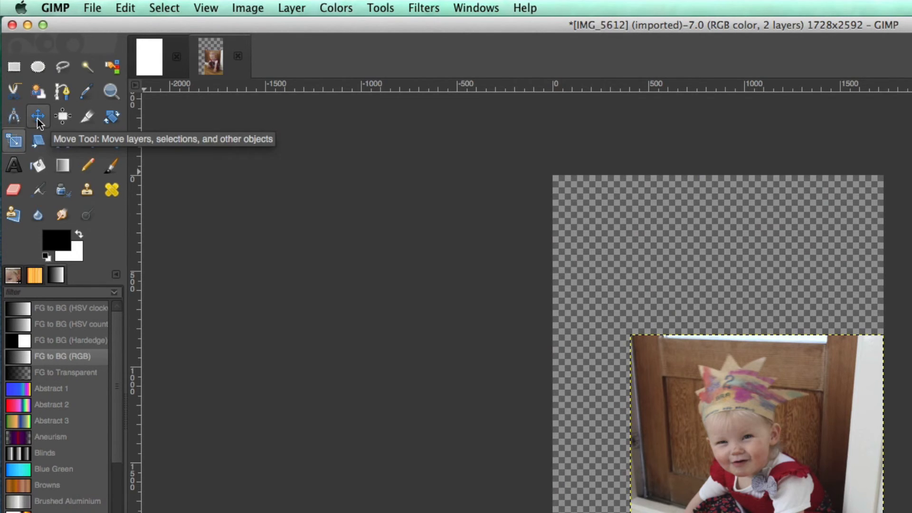
Move the scaled photo layer up and to the left on the canvas with the Move tool
click(38, 117)
drag(707, 363, 670, 301)
drag(687, 335, 667, 274)
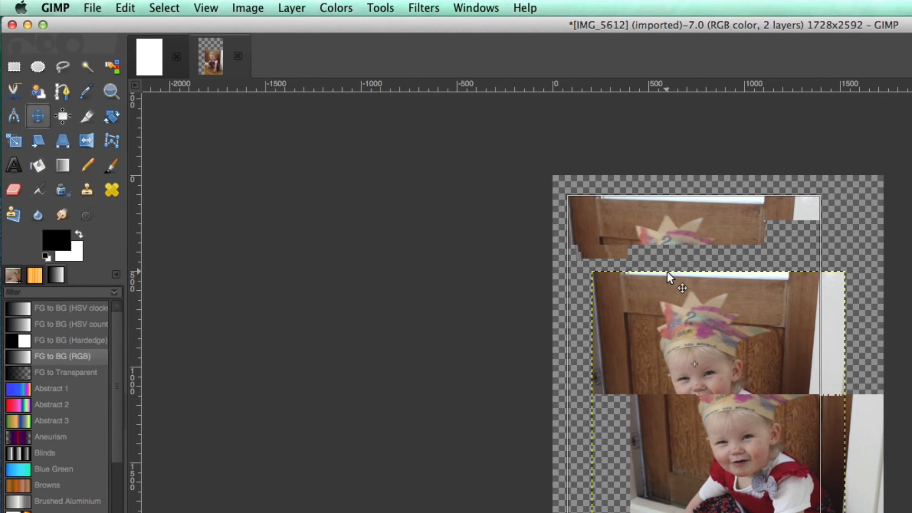